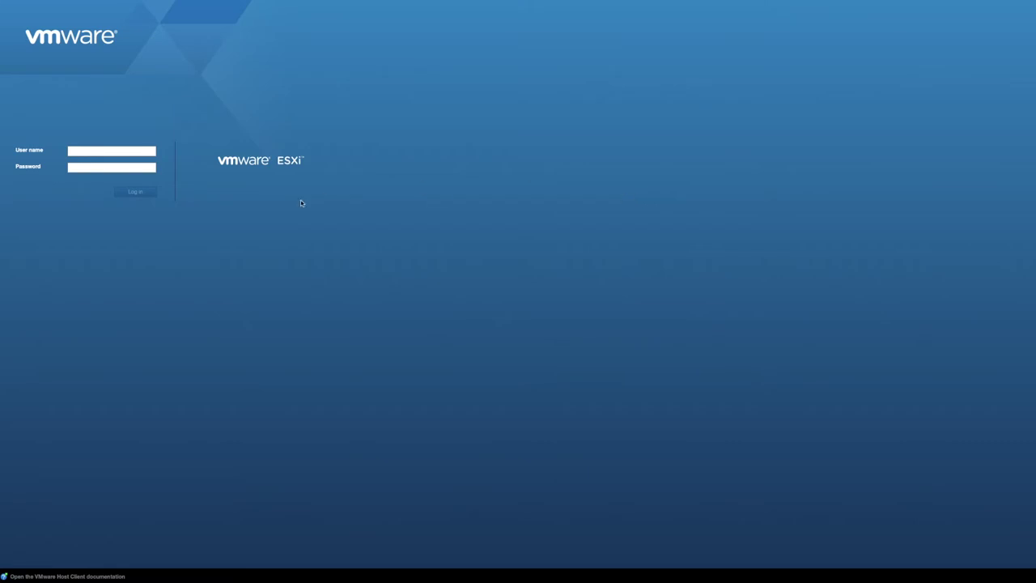
Log in to the ESXi host as root with the administrator password
left_click(103, 152)
type("root")
key("Tab")
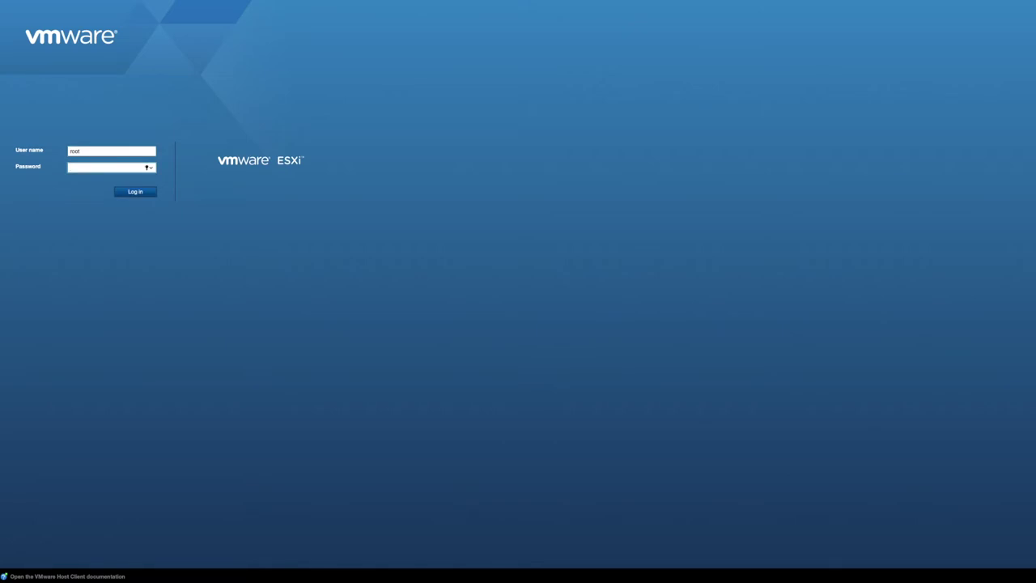
type("••••")
key("Return")
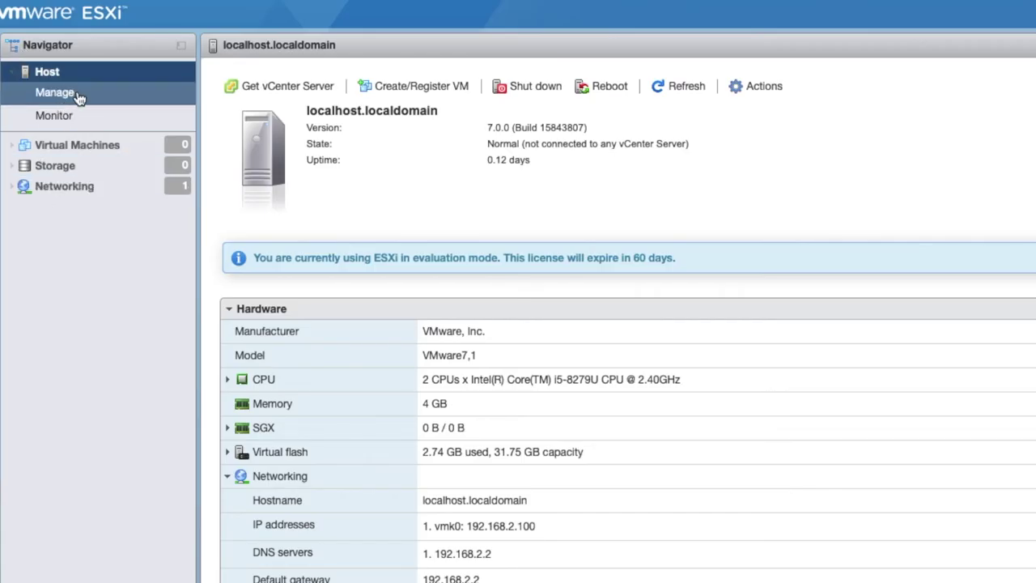
Go to Manage > System > Time & date and open the Edit NTP Settings dialog
left_click(77, 94)
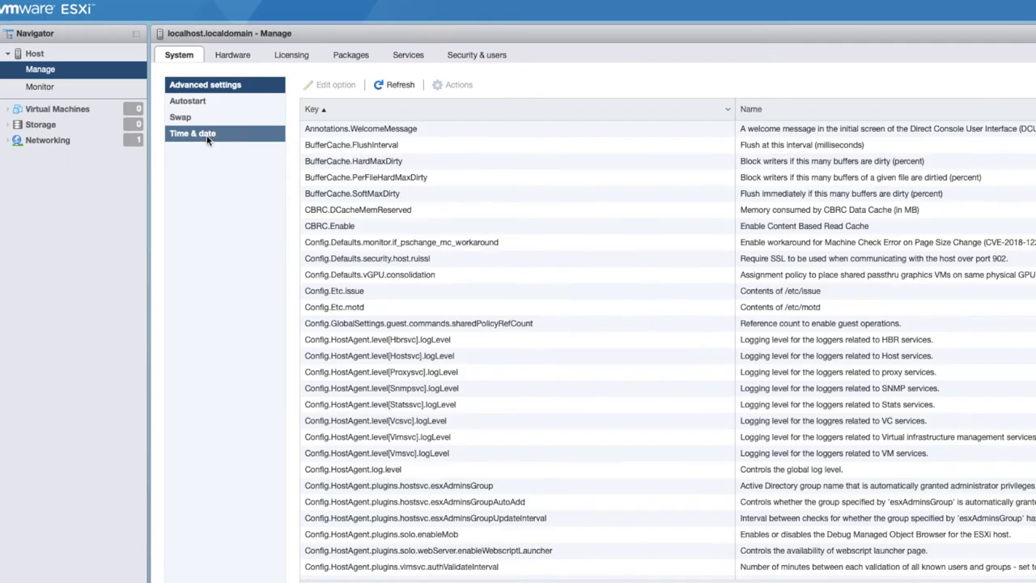
left_click(275, 186)
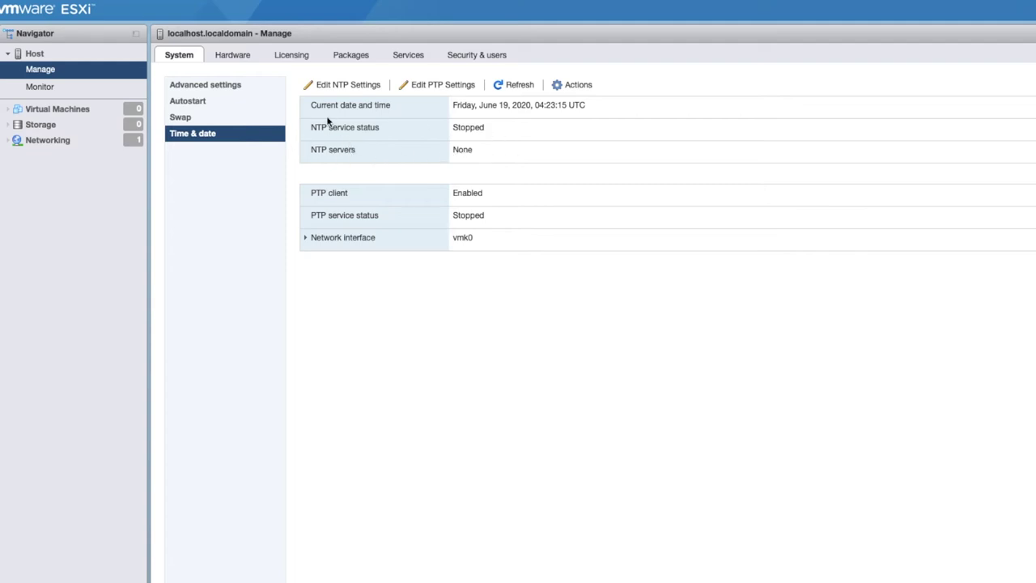
left_click_drag(608, 111, 454, 107)
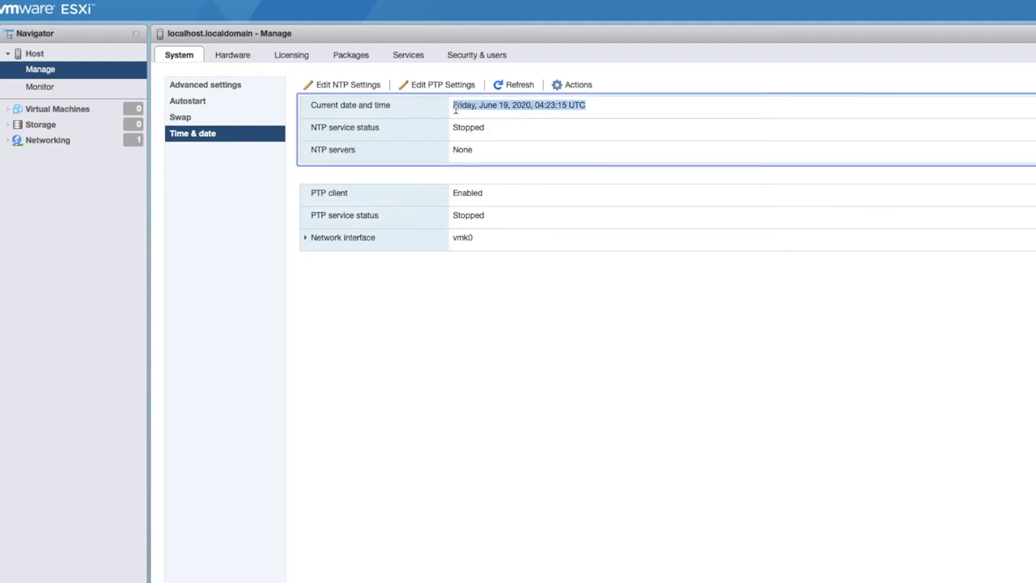
left_click(514, 124)
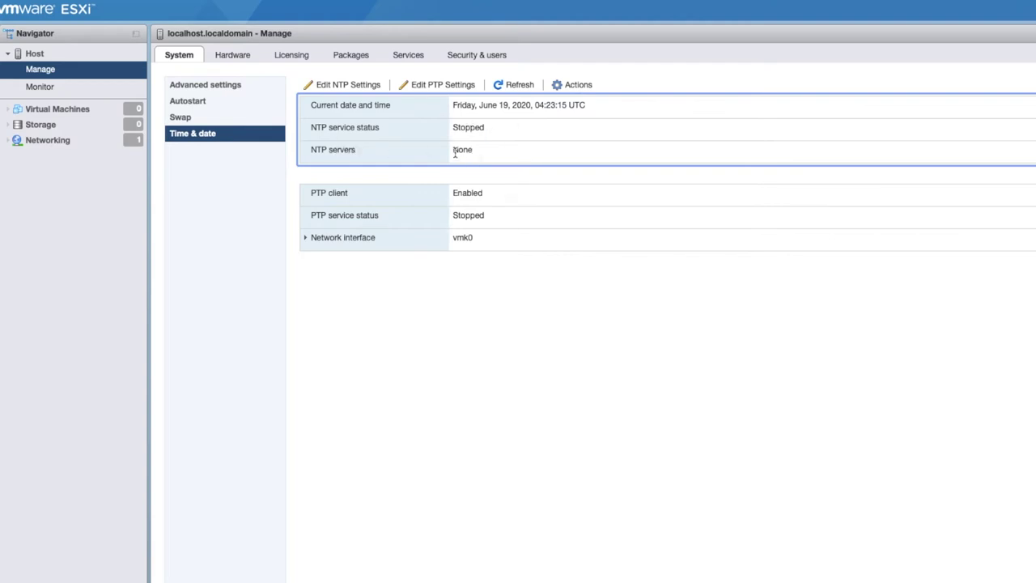
left_click(340, 95)
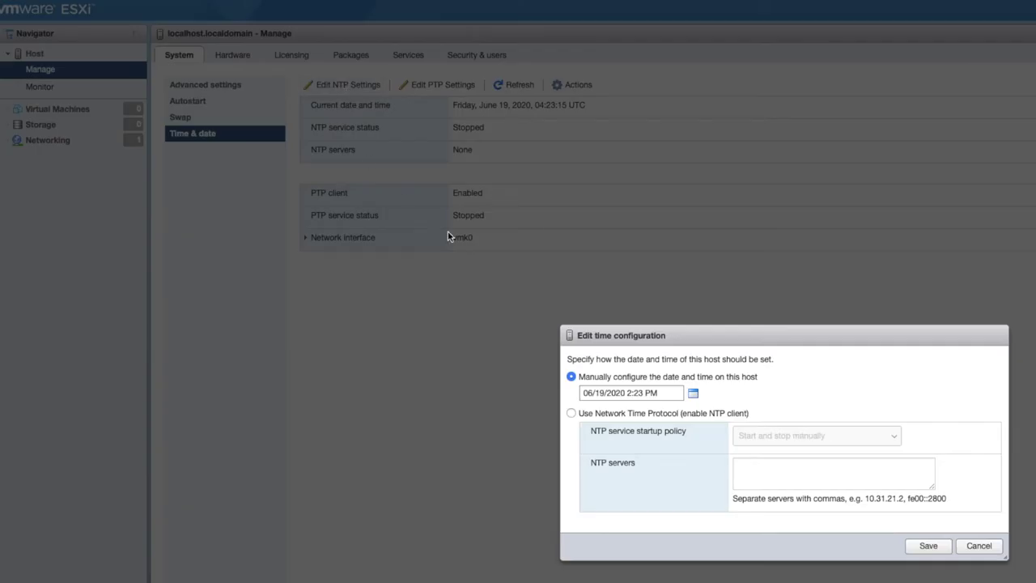
Switch to NTP, set policy 'Start and stop with host', server 192.16.1.100, and save
left_click(591, 394)
left_click(571, 413)
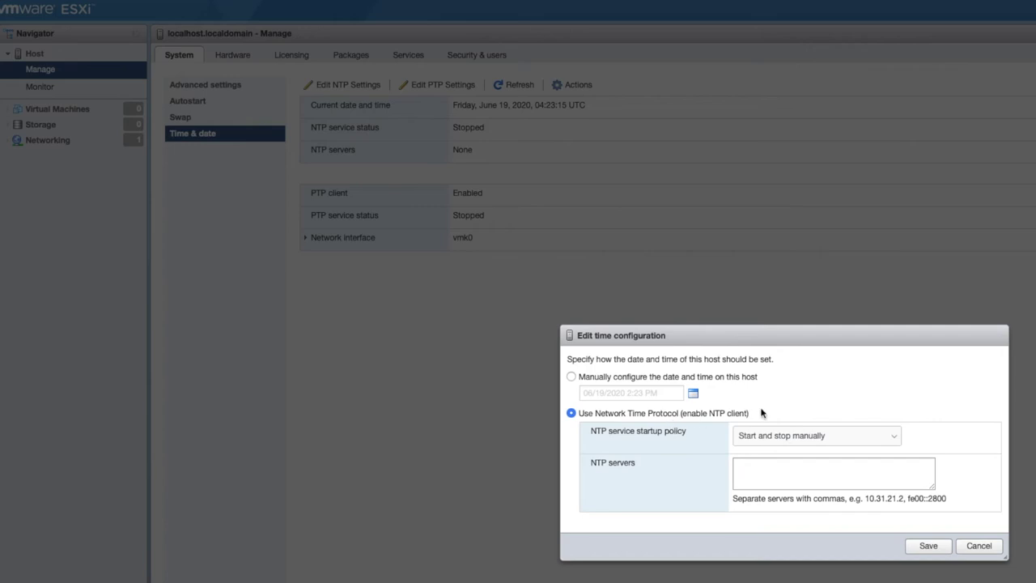
left_click(787, 437)
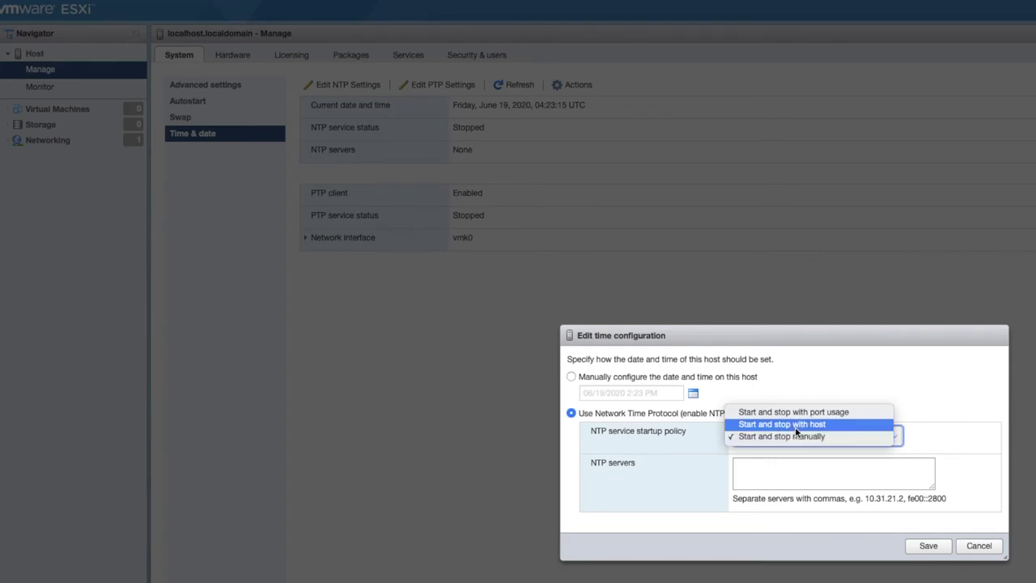
left_click(795, 426)
left_click(776, 475)
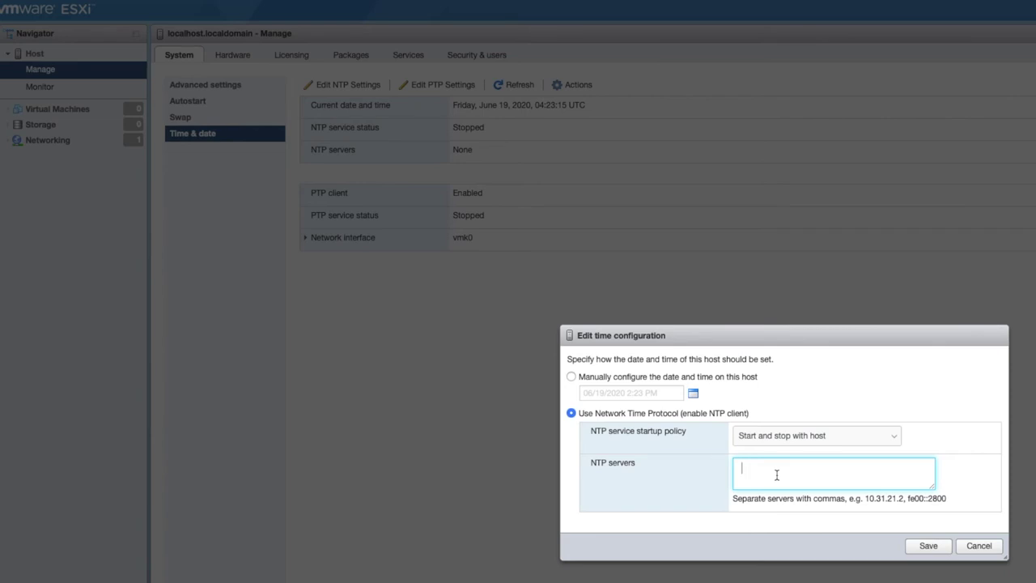
type("192.16.1.100, 192")
key("BackSpace")
key("BackSpace")
key("BackSpace")
key("BackSpace")
key("BackSpace")
left_click(928, 547)
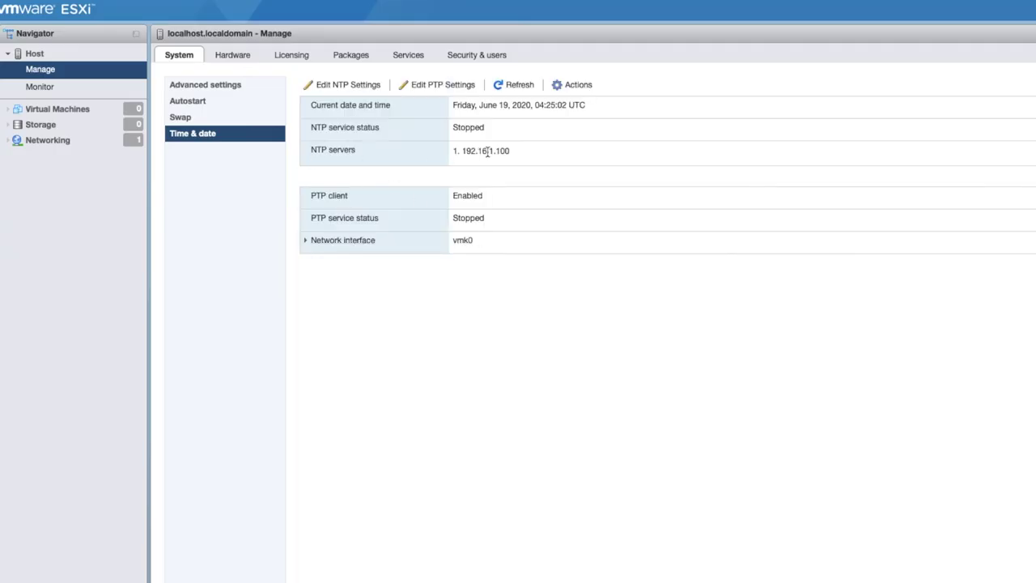
Review the saved NTP server address 192.16.1.100 on the Time & date page
left_click_drag(532, 155, 458, 152)
left_click(443, 154)
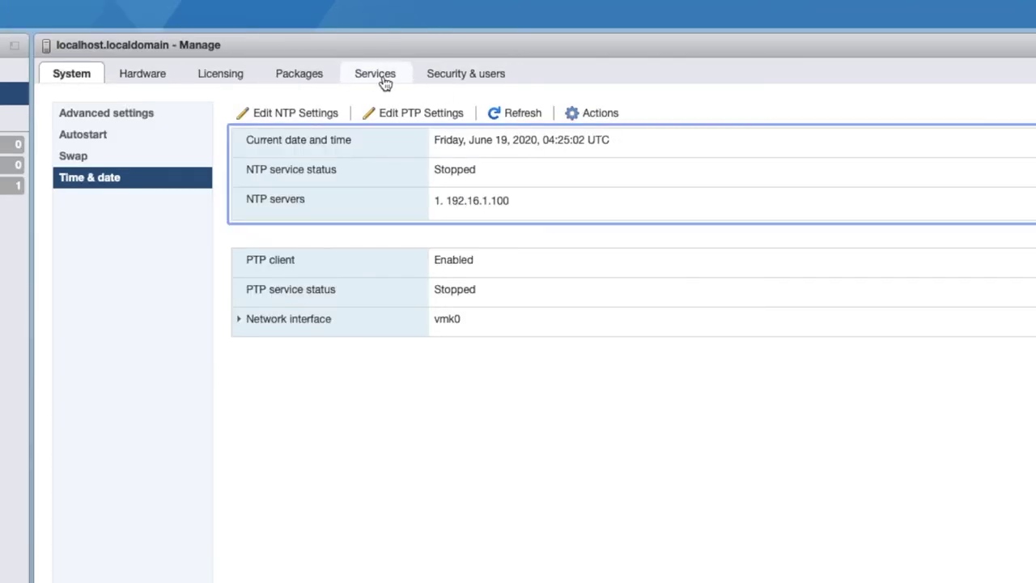
Start the ntpd NTP Daemon from the host's Services list
left_click(384, 81)
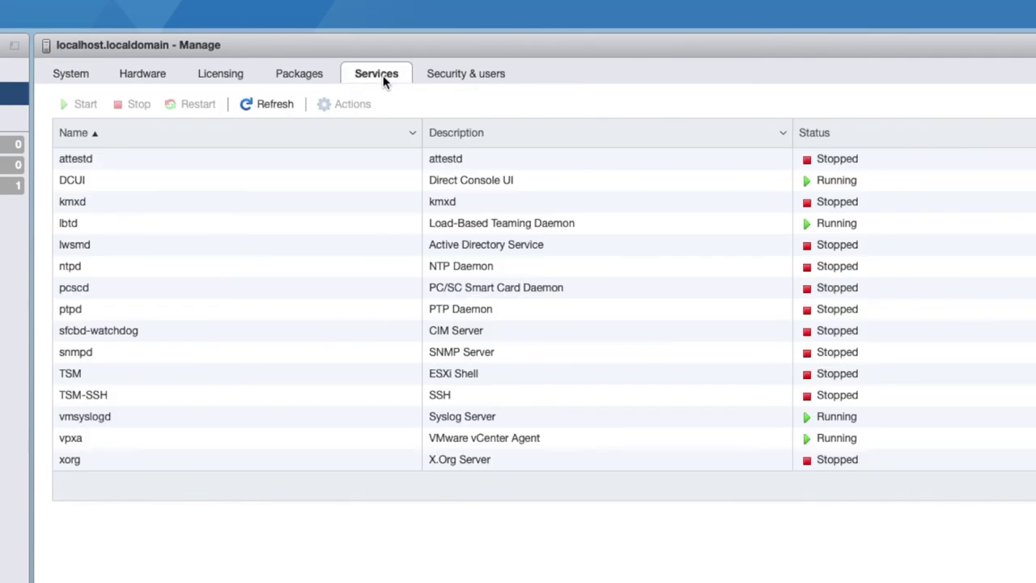
left_click(97, 275)
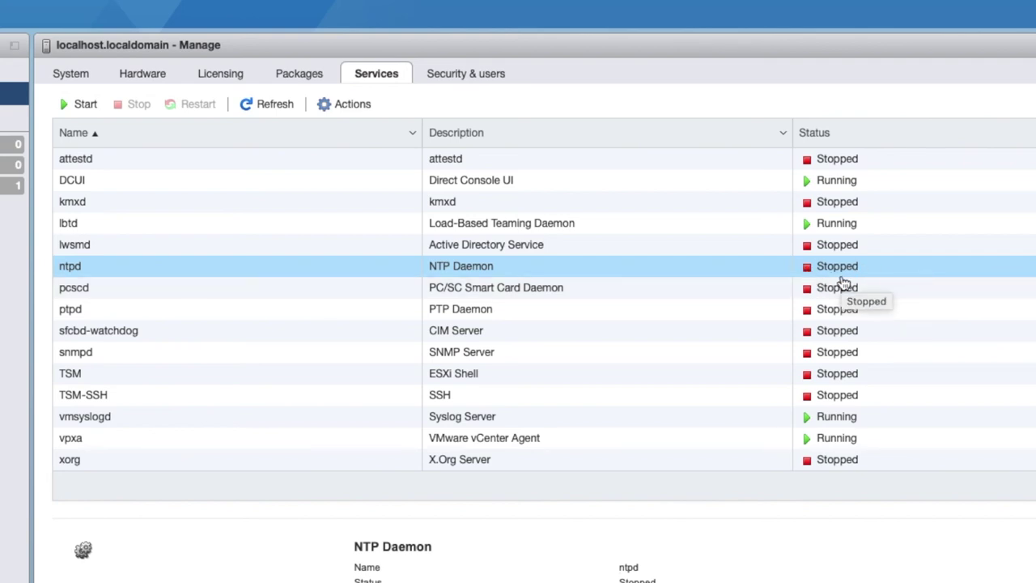
left_click(78, 107)
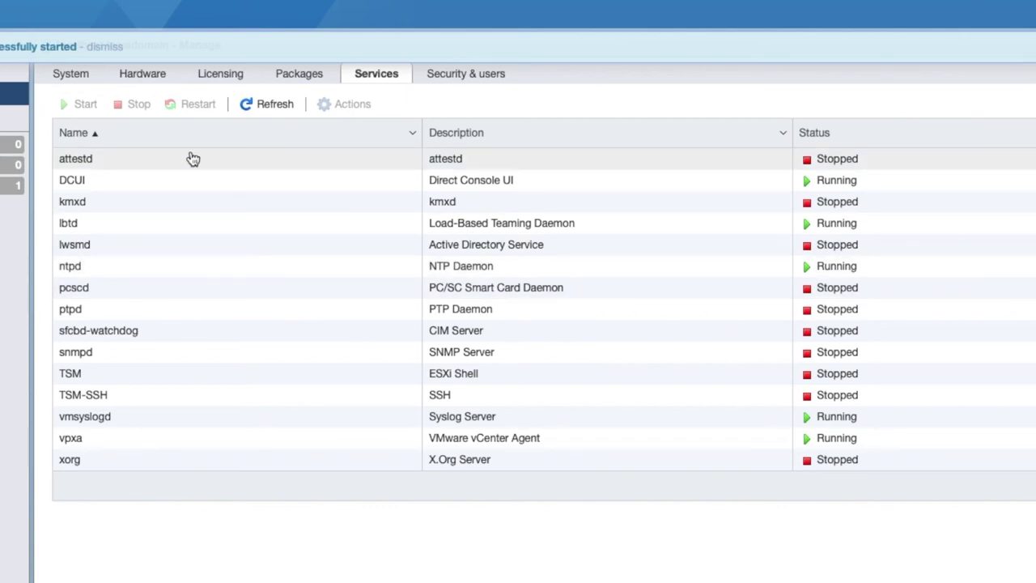
Return to System > Time & date and refresh to confirm the NTP service is Running
left_click(72, 75)
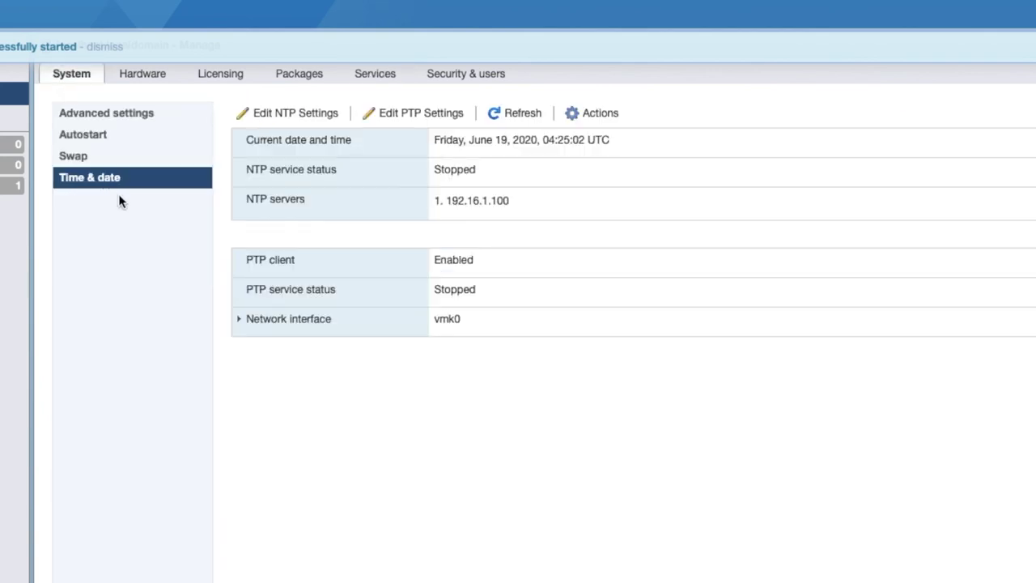
left_click(99, 157)
left_click(102, 178)
left_click(528, 114)
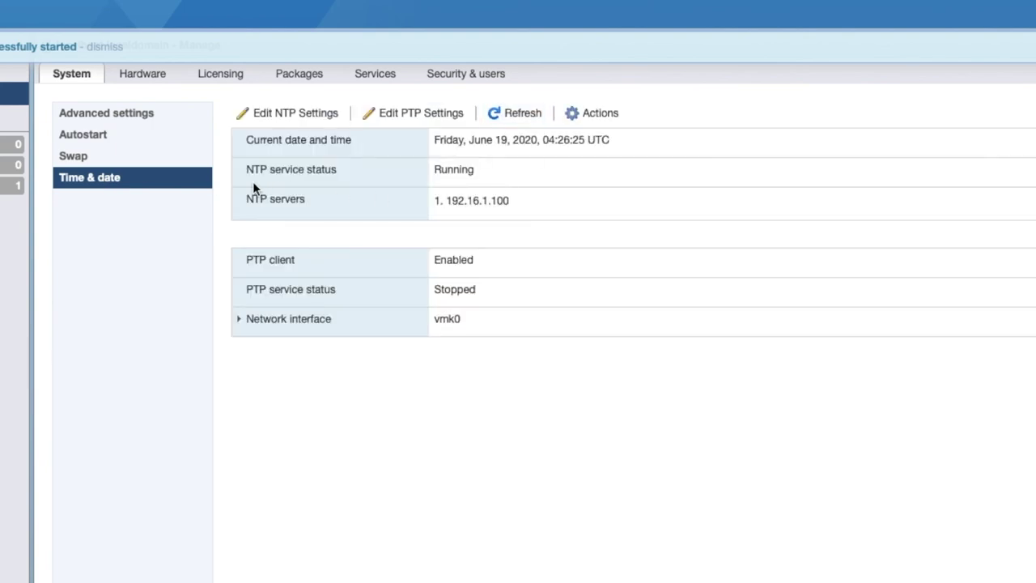